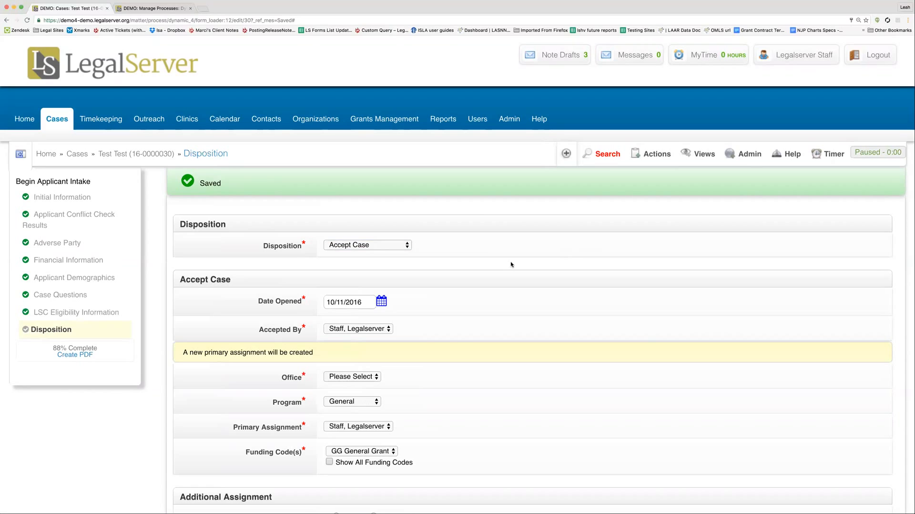
Step: Review the disposition options without changing them, and return to the Financial Information section of the intake
left_click(407, 246)
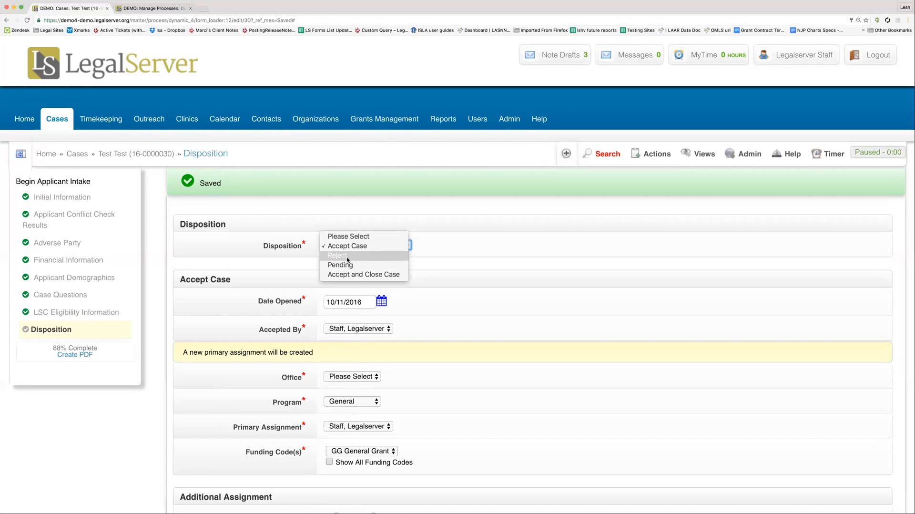
left_click(490, 259)
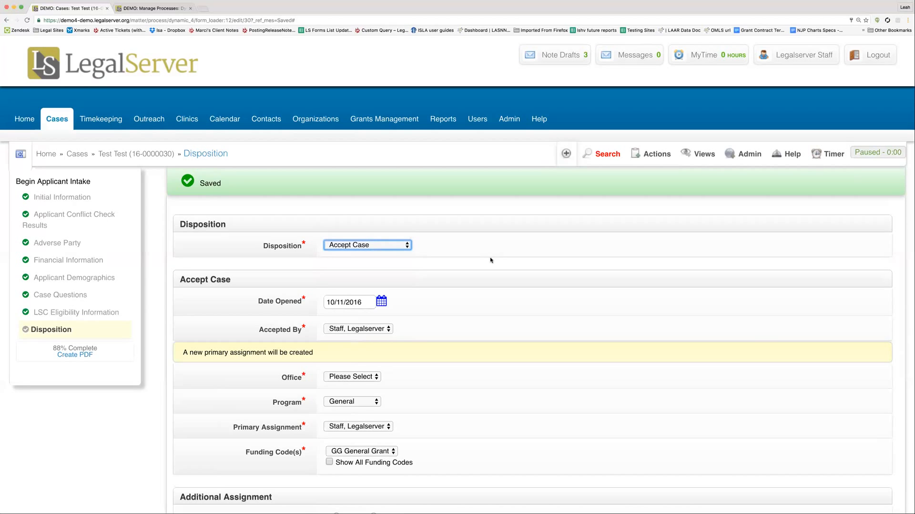
left_click(47, 261)
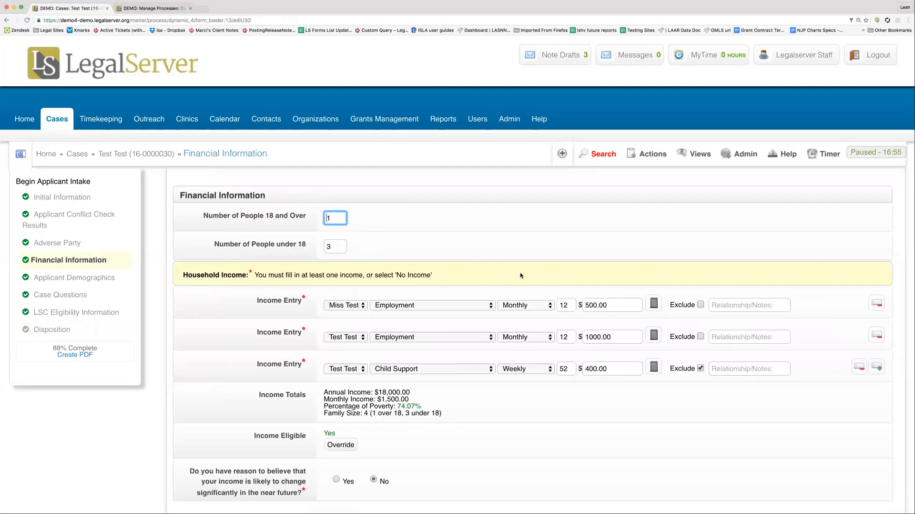
Step: Include the weekly child support income entry by clearing its Exclude checkbox
scroll(519, 274, "down", 3)
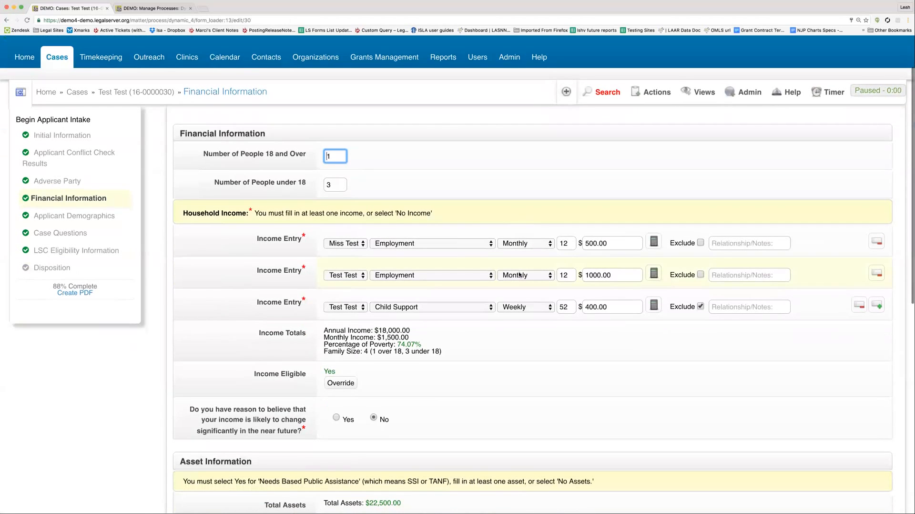
left_click(700, 306)
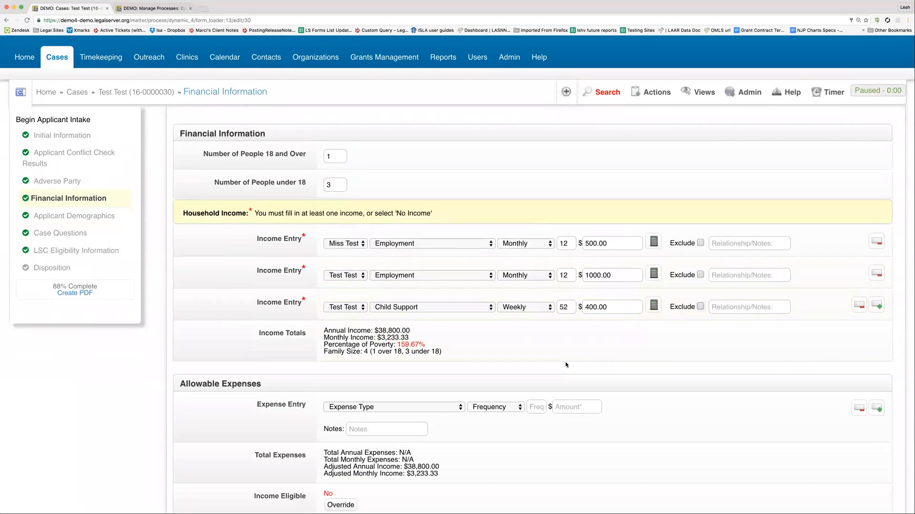
Step: Save the financial information and continue to the next intake section
scroll(566, 364, "down", 2)
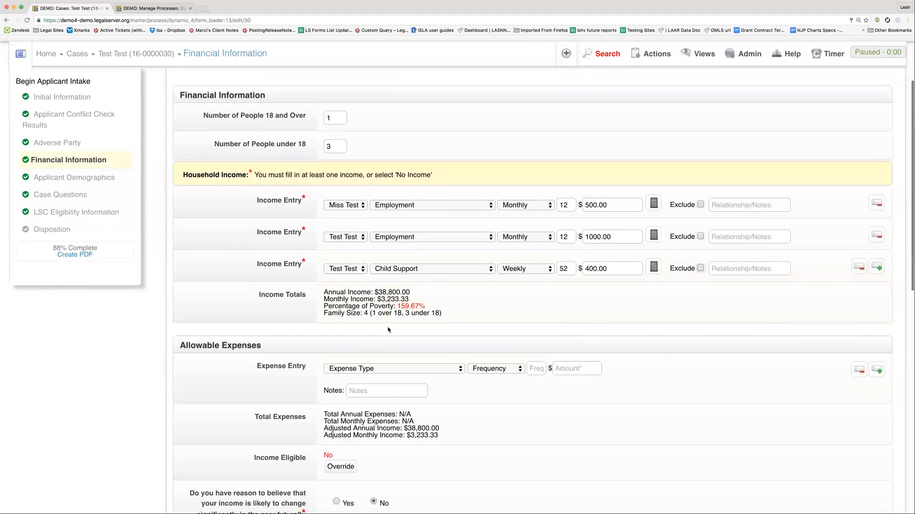
scroll(732, 316, "up", 3)
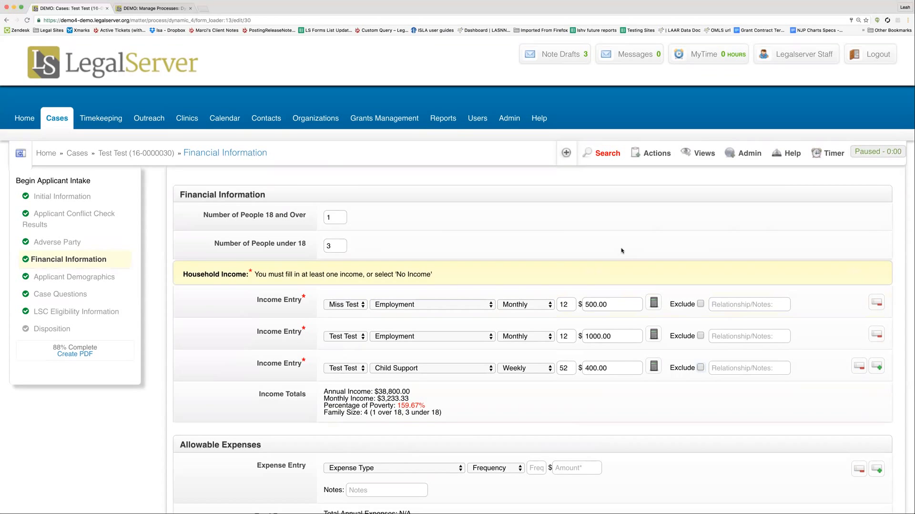
scroll(622, 249, "down", 10)
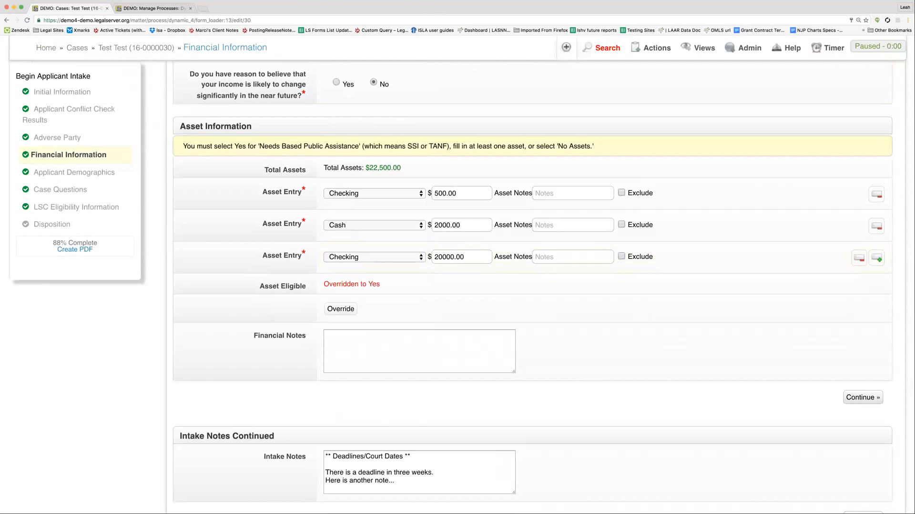
scroll(658, 310, "down", 3)
left_click(862, 432)
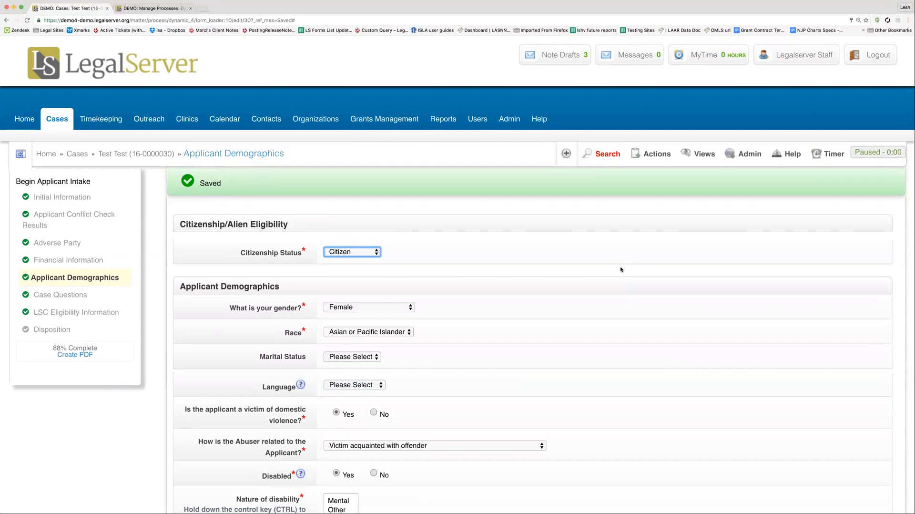
Step: Search the case actions for reject
left_click(653, 159)
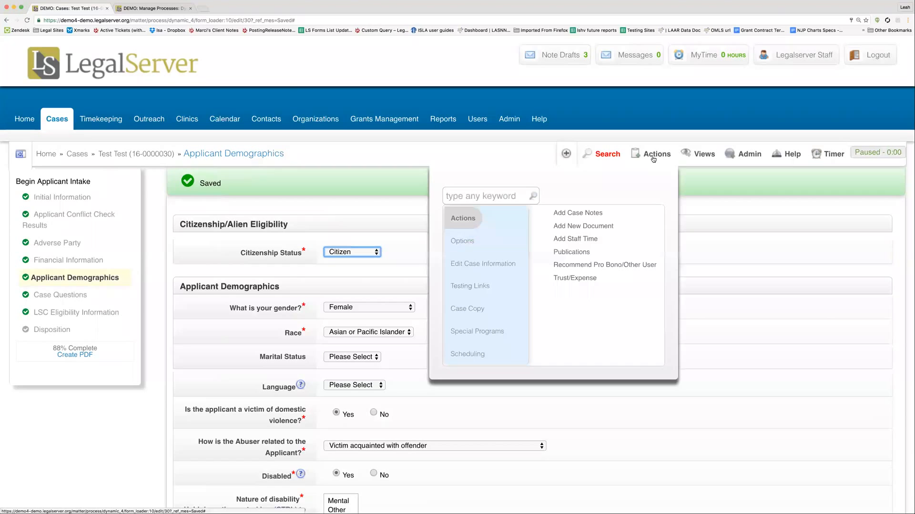
left_click(498, 201)
type("reject")
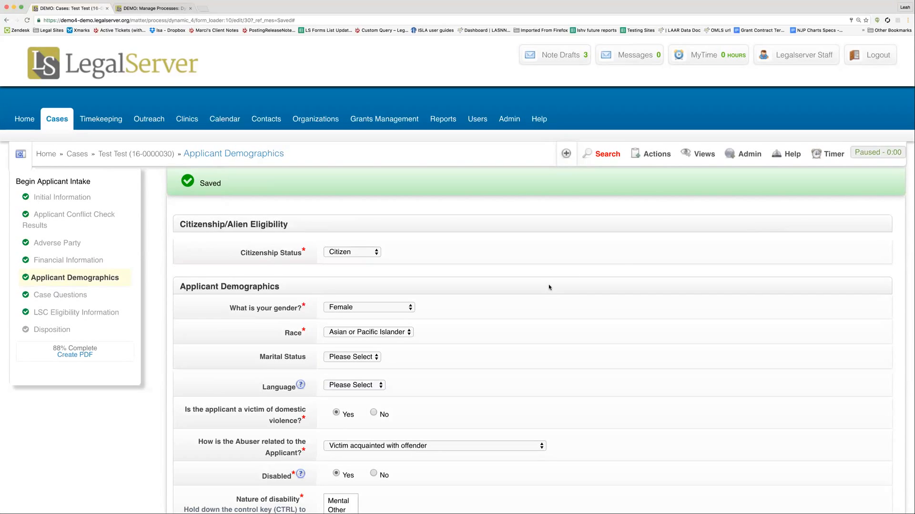
Step: Open the Disposition section and set the case disposition to Pending
left_click(53, 330)
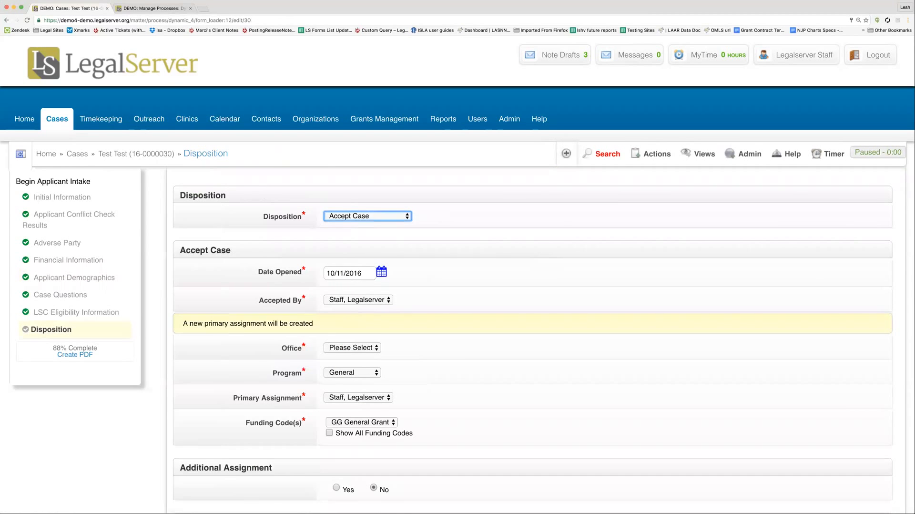
left_click(388, 236)
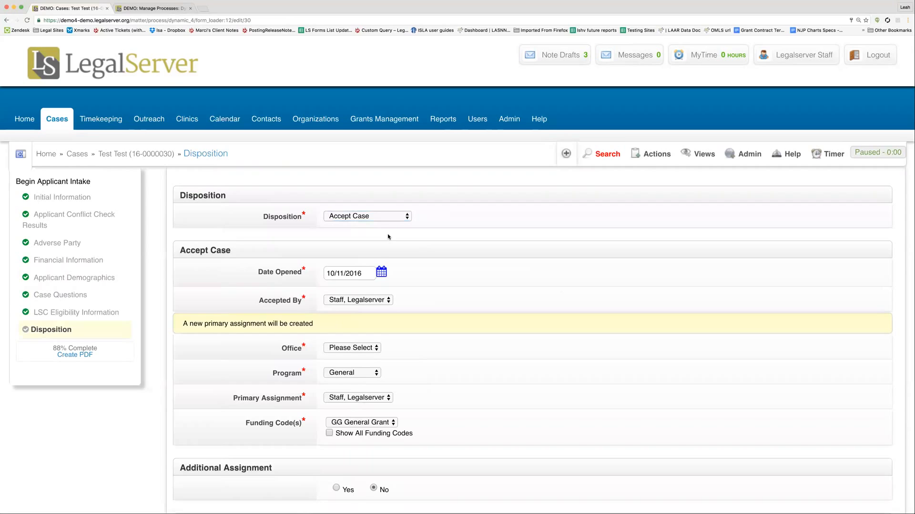
left_click(401, 216)
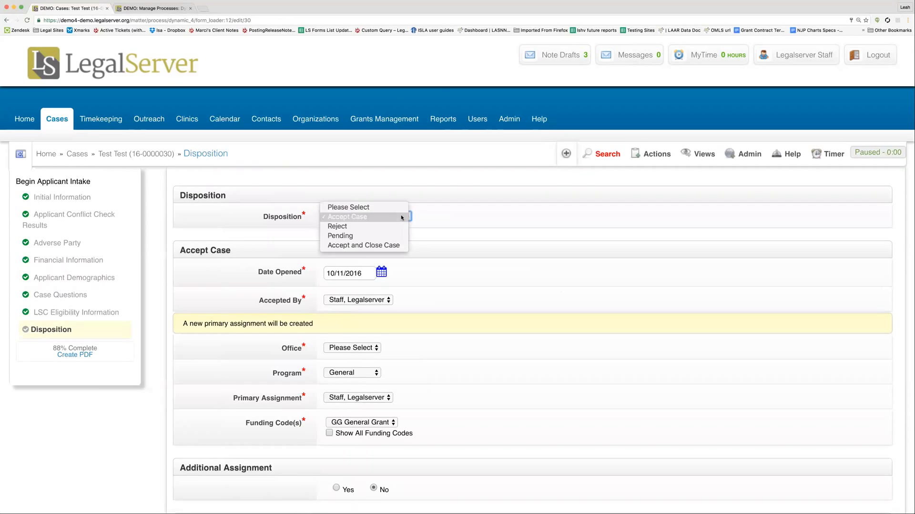
left_click(387, 235)
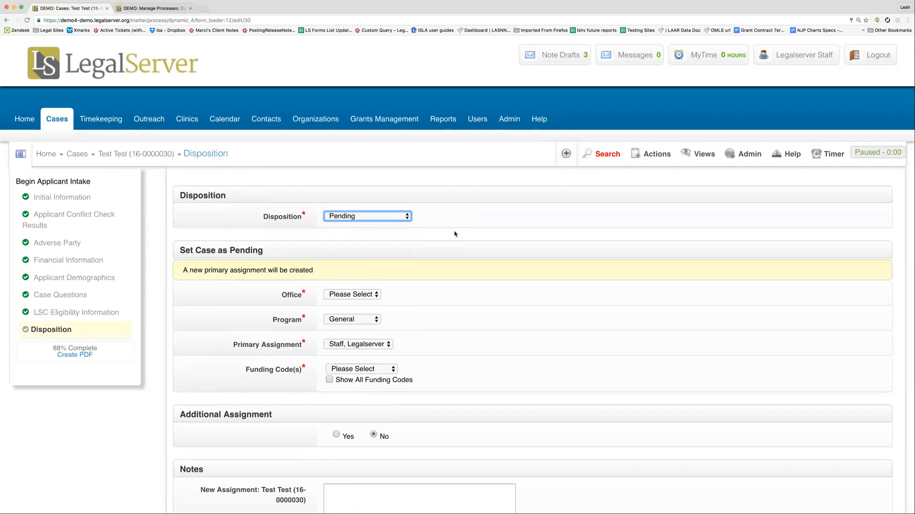
Step: Set the pending case's office to Main Office and its funding code to GG General Grant
scroll(455, 231, "down", 3)
left_click(353, 232)
left_click(355, 240)
left_click(441, 244)
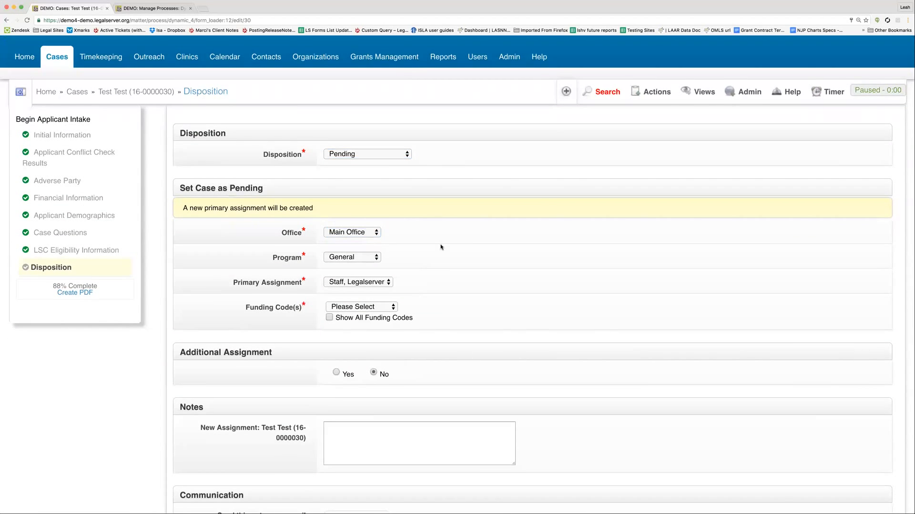
scroll(440, 244, "down", 2)
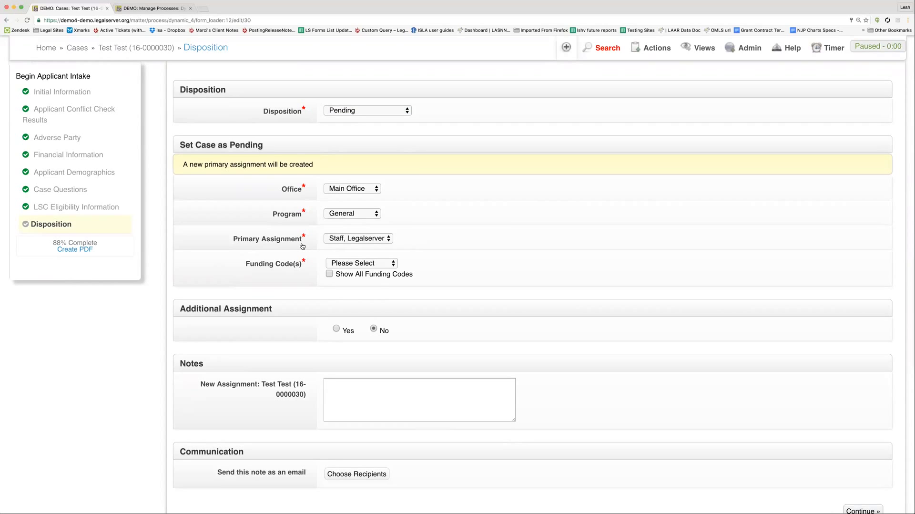
left_click(367, 270)
left_click(367, 273)
left_click(479, 258)
Step: Add an additional assignment and set its assignment type to Co-counsel
scroll(479, 257, "down", 3)
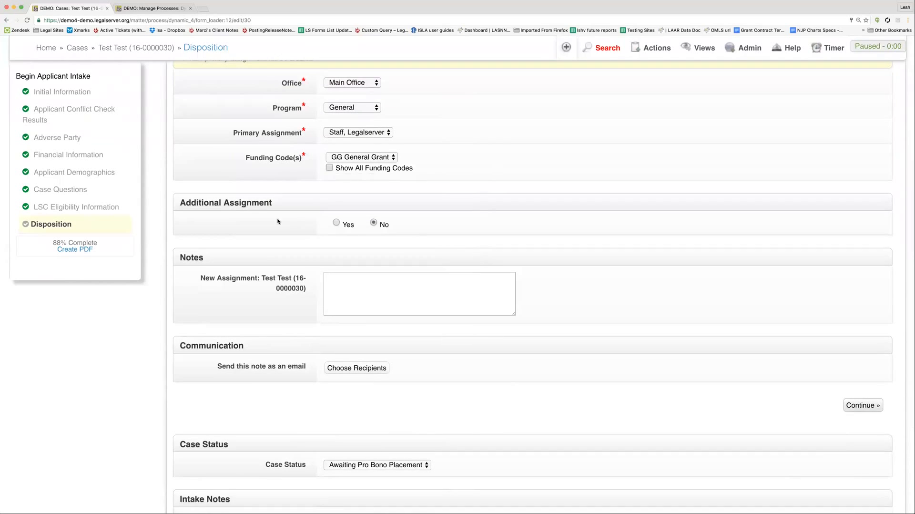
left_click(353, 230)
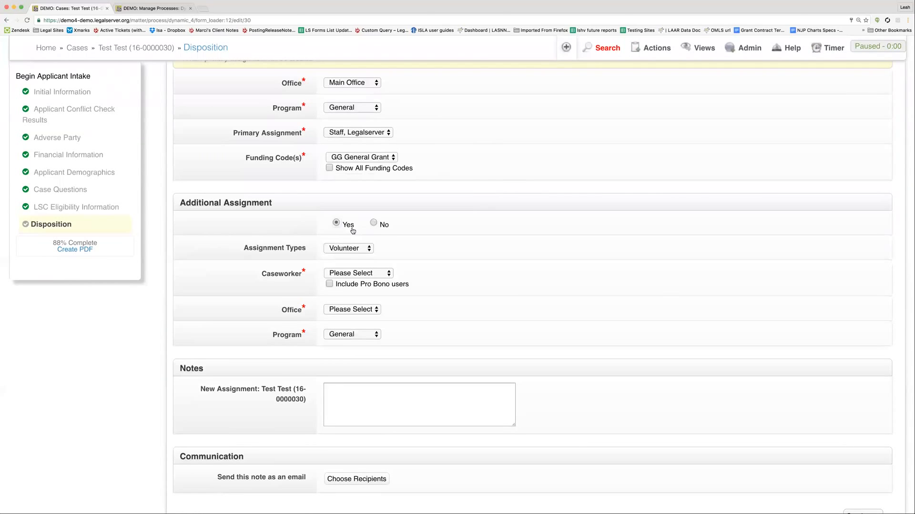
left_click(354, 247)
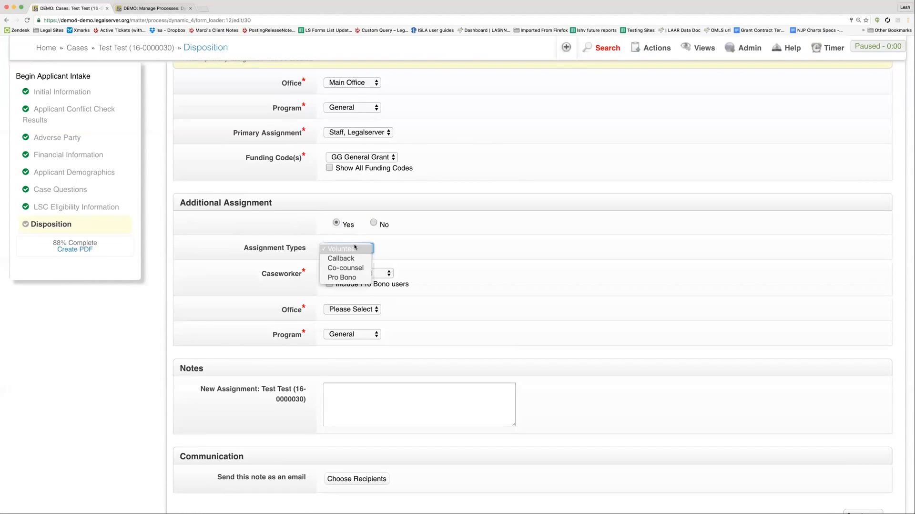
left_click(351, 270)
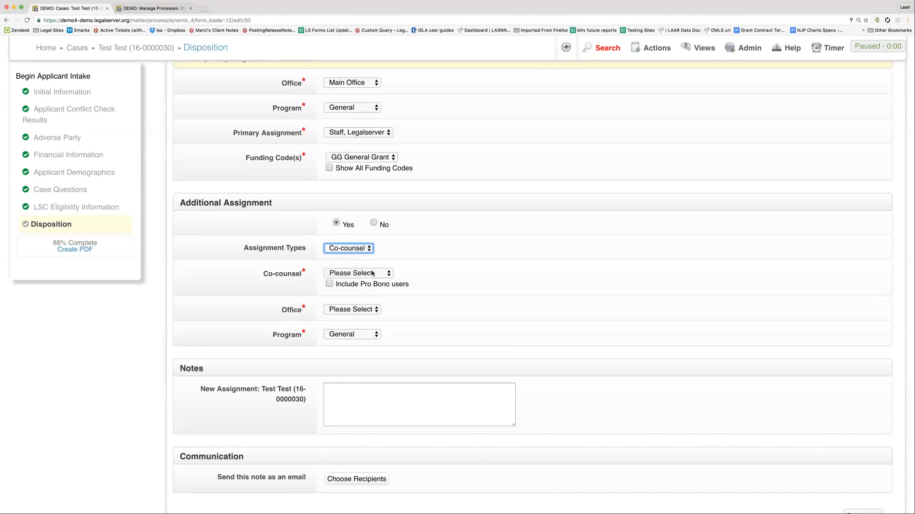
Step: Choose the Admin, Demo user as co-counsel and set the assignment office to Main Office
left_click(372, 273)
left_click(370, 284)
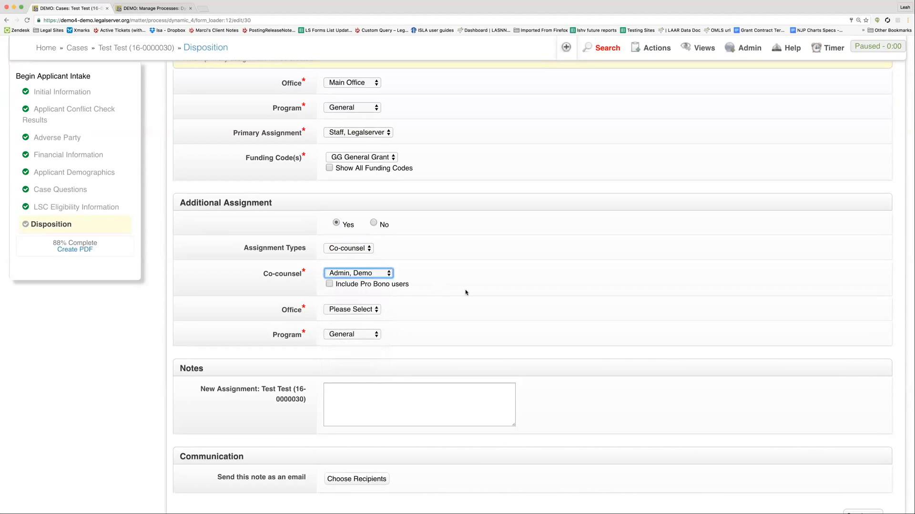
left_click(361, 311)
left_click(359, 320)
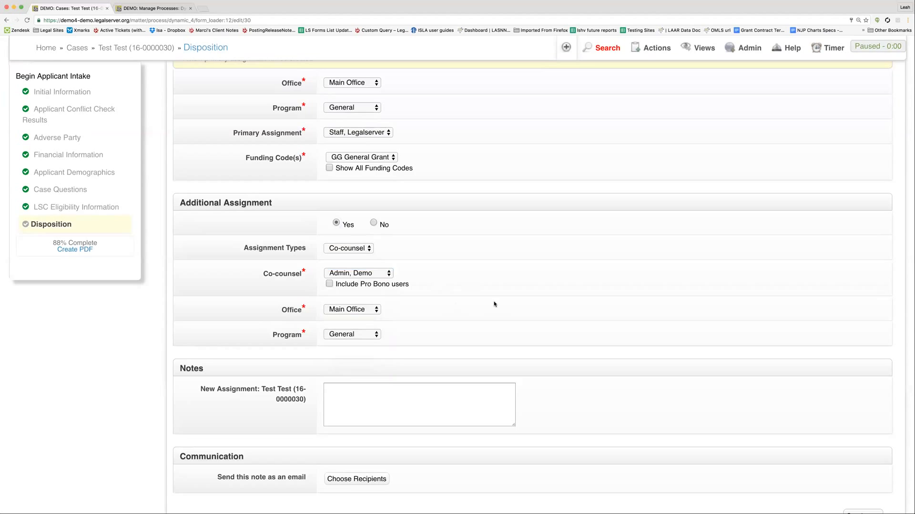
scroll(494, 303, "down", 5)
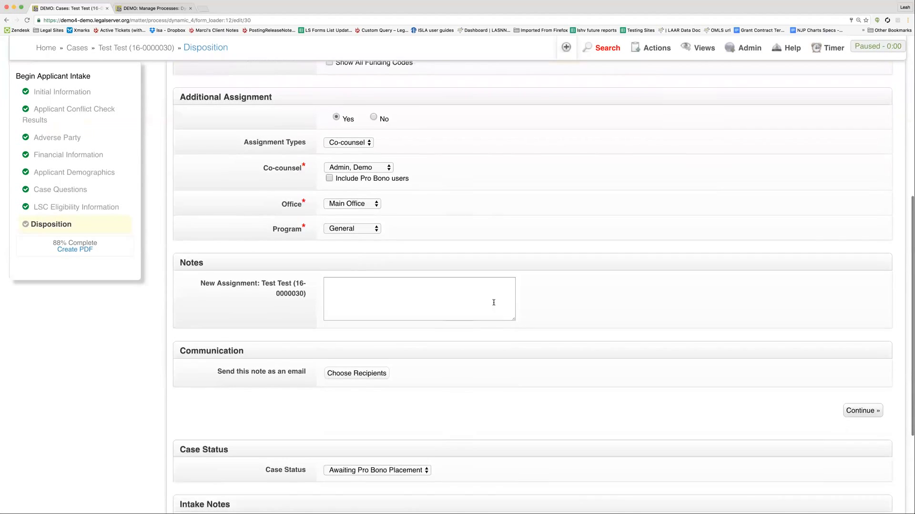
scroll(494, 302, "down", 1)
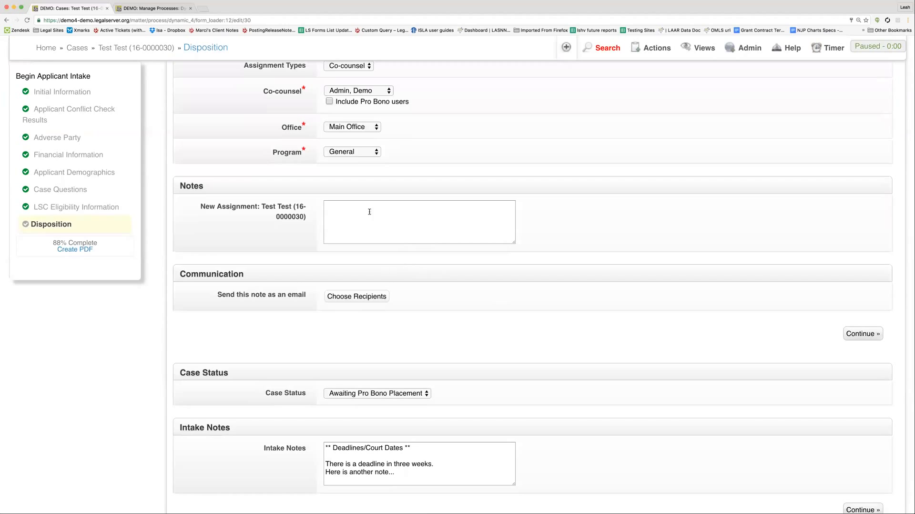
left_click(373, 295)
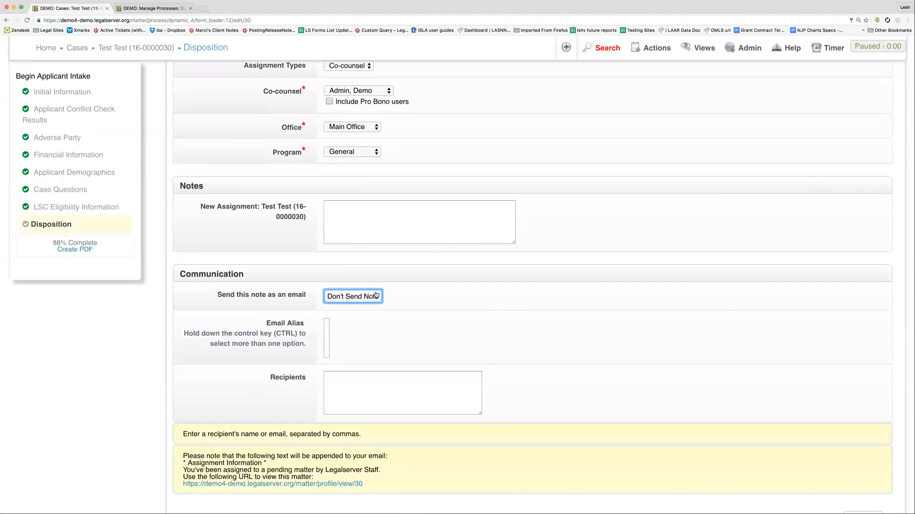
scroll(411, 298, "up", 1)
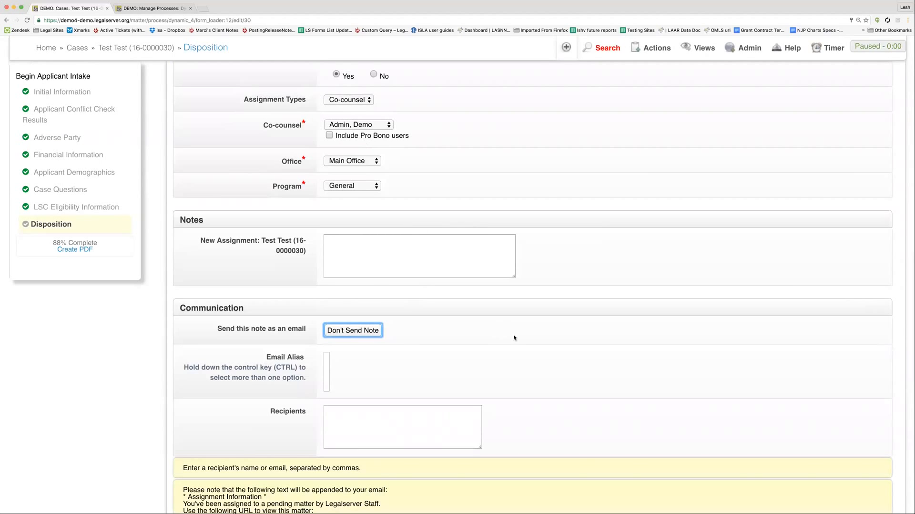
scroll(499, 320, "down", 2)
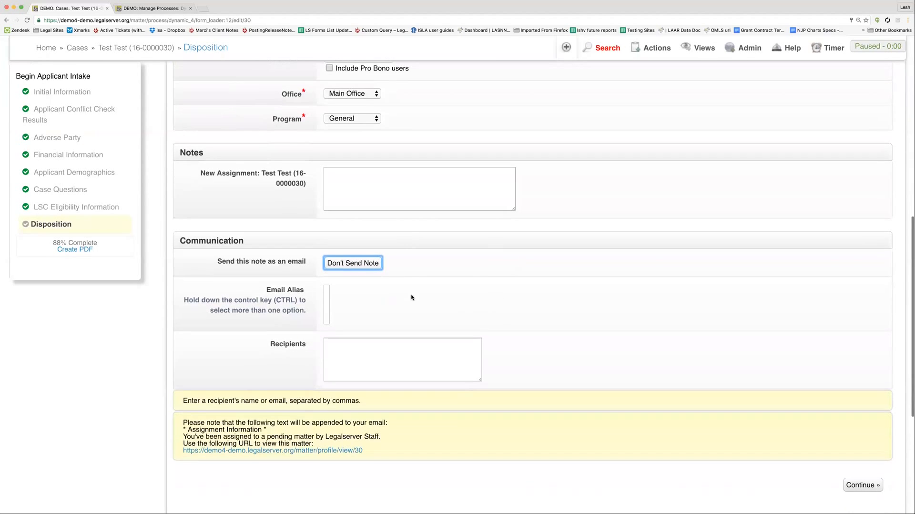
left_click(354, 263)
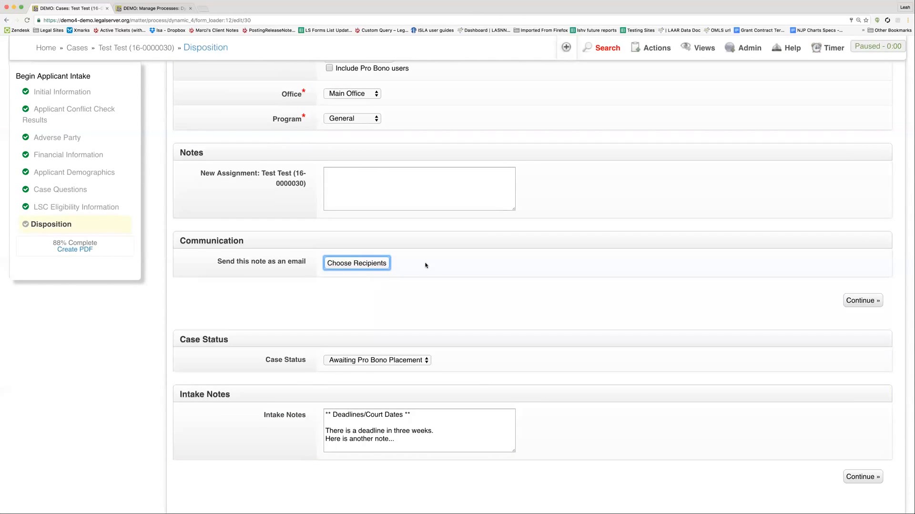
Step: Continue to save the pending disposition with its assignments
scroll(426, 265, "down", 2)
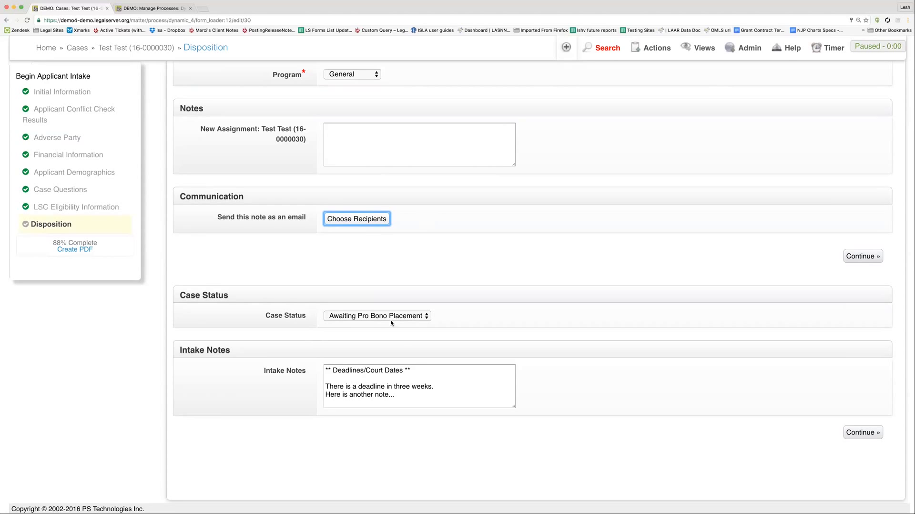
left_click(863, 431)
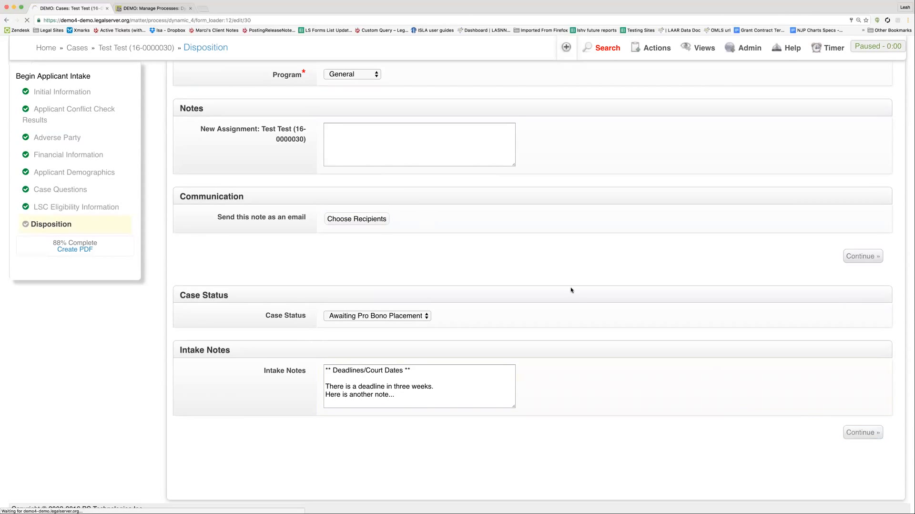